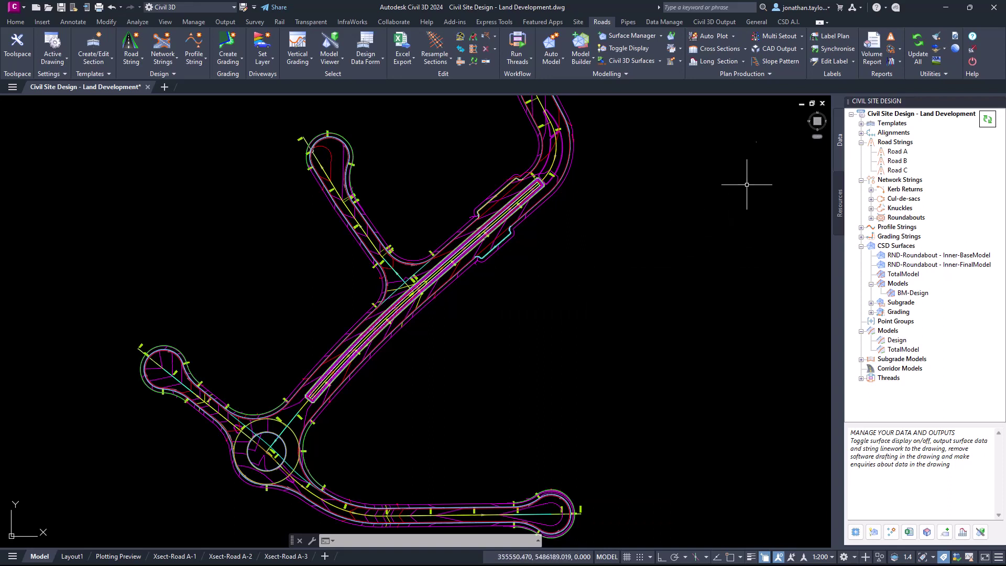
- Set up a CAD Output of currently displayed surfaces as 2D polyline contours and currently displayed models as 2D polyline lines
left_click(803, 49)
left_click(841, 331)
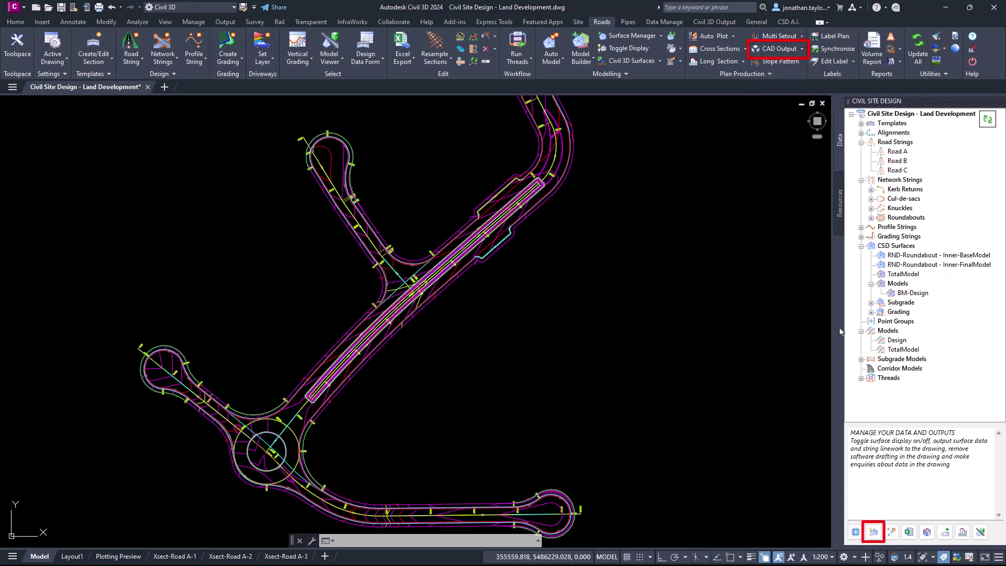
left_click(879, 536)
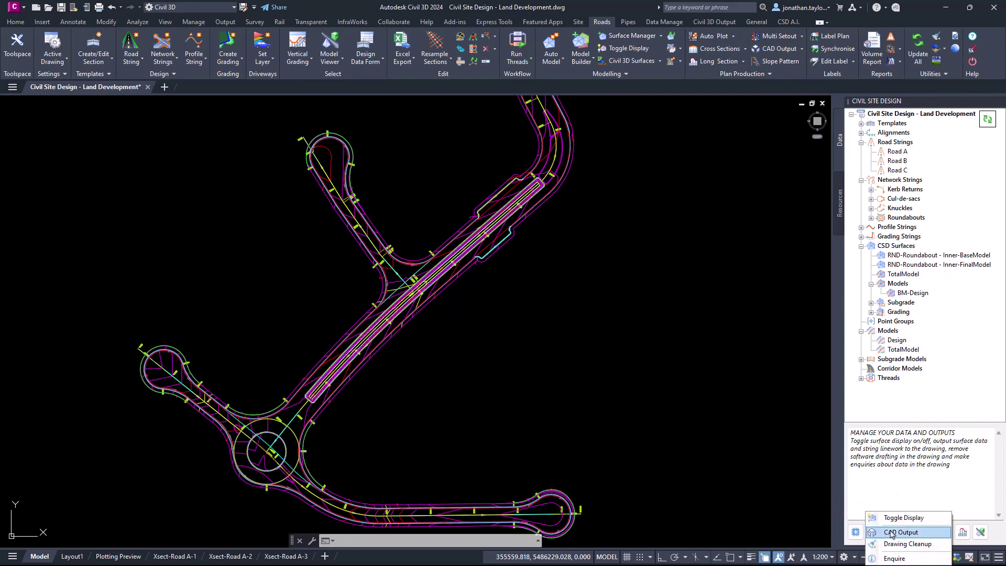
left_click(891, 532)
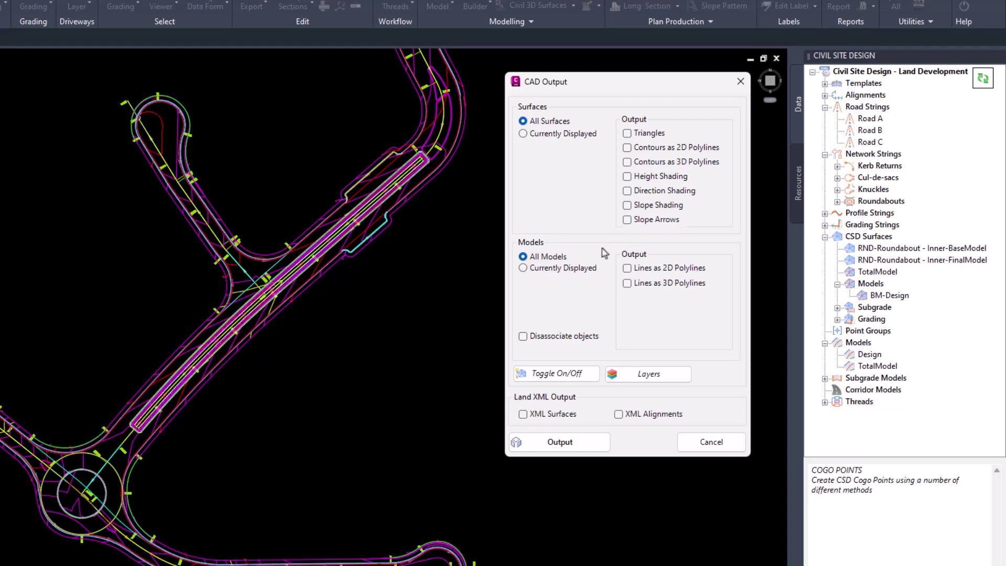
left_click(541, 135)
left_click(532, 272)
left_click(657, 272)
- Review the 2D linework layer settings for the road codes, accept them and output the linework to the drawing
left_click(662, 376)
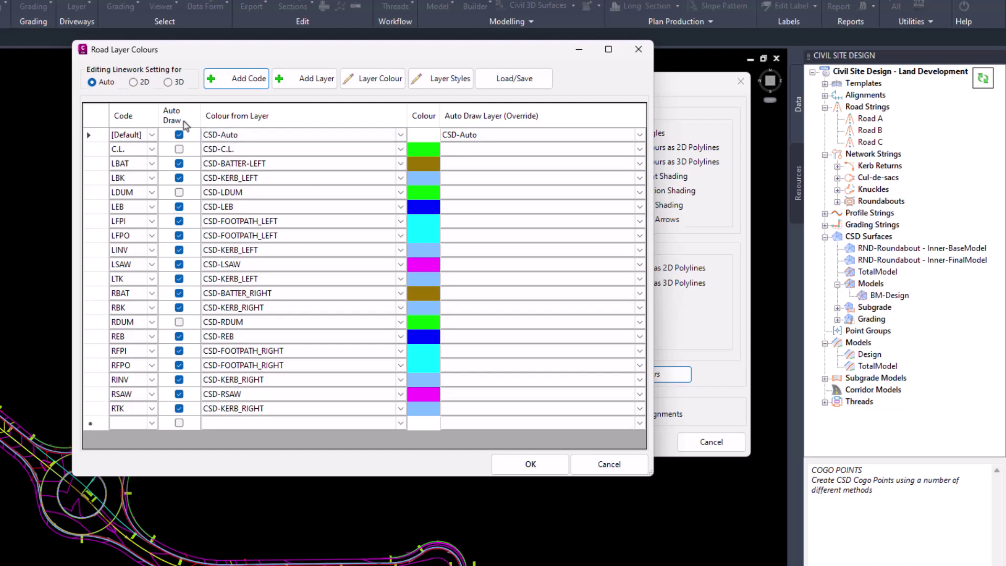
left_click(134, 82)
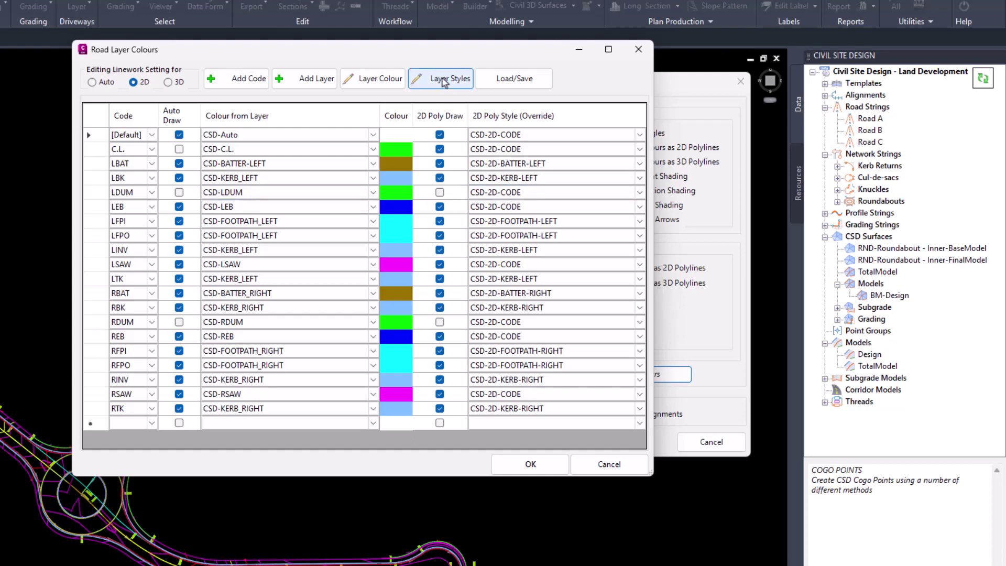
left_click(549, 467)
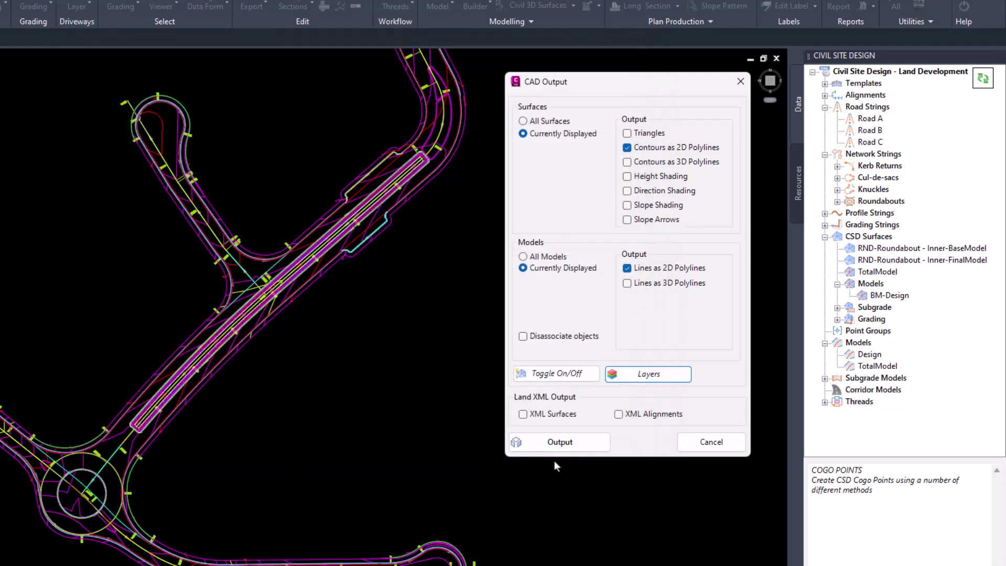
left_click(560, 443)
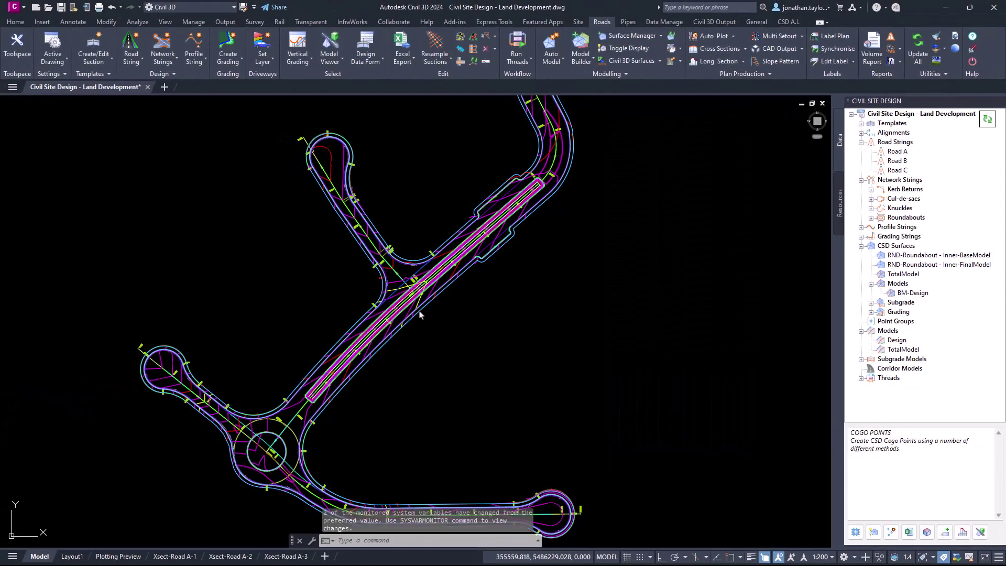
- Inspect the properties of the red major contour polyline at the road junction, checking its layer and elevation
scroll(400, 253, "up", 5)
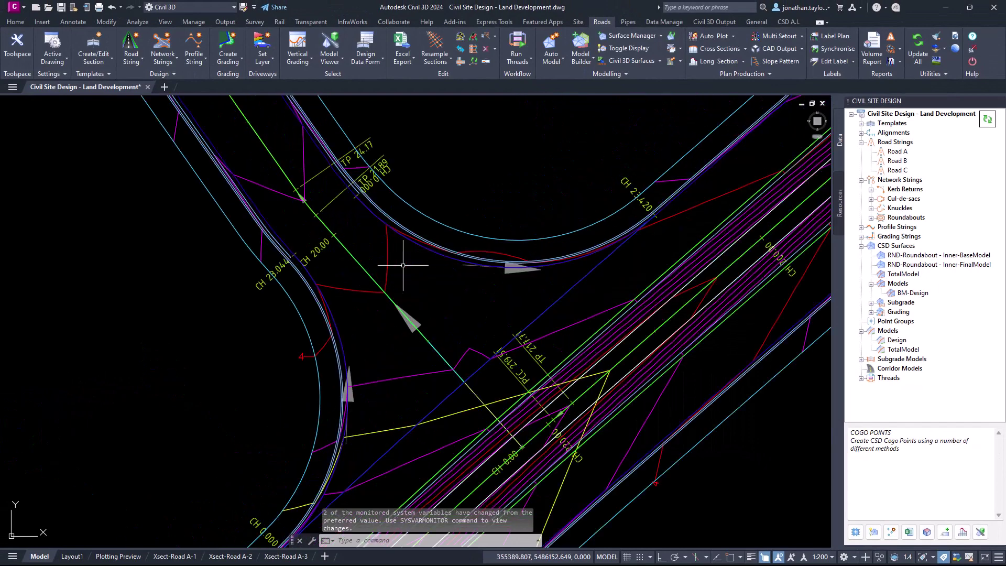
left_click(336, 241)
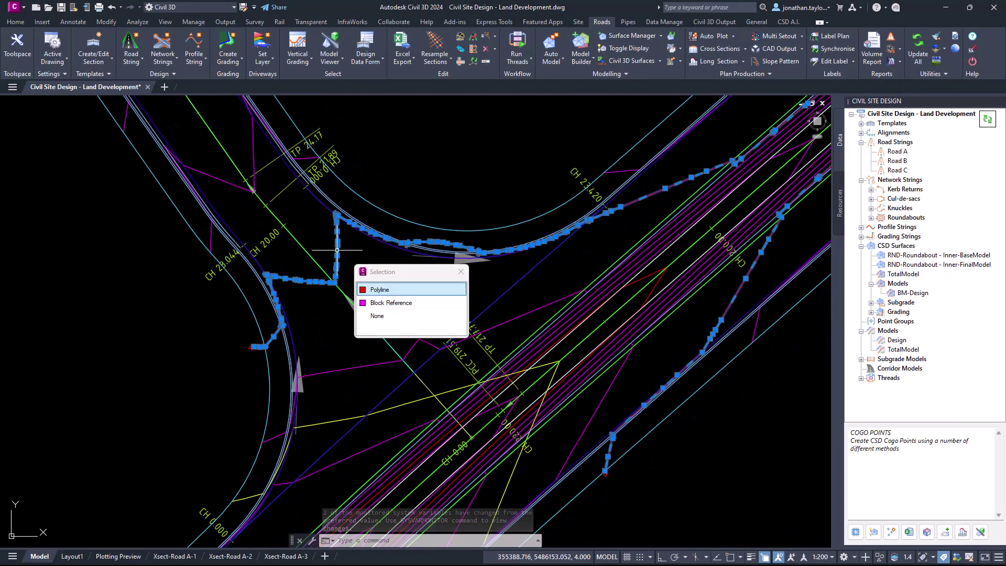
left_click(382, 287)
right_click(382, 287)
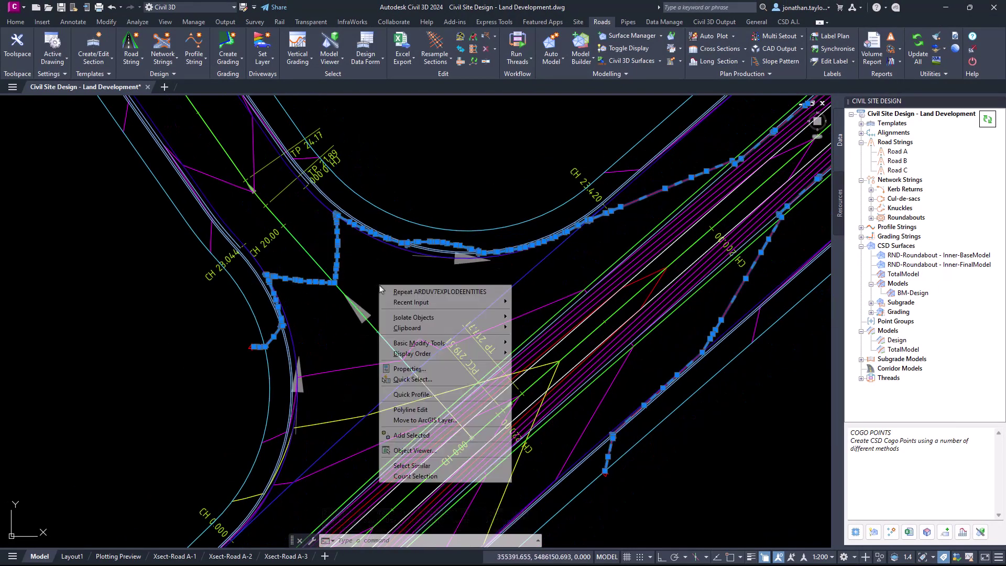
left_click(414, 372)
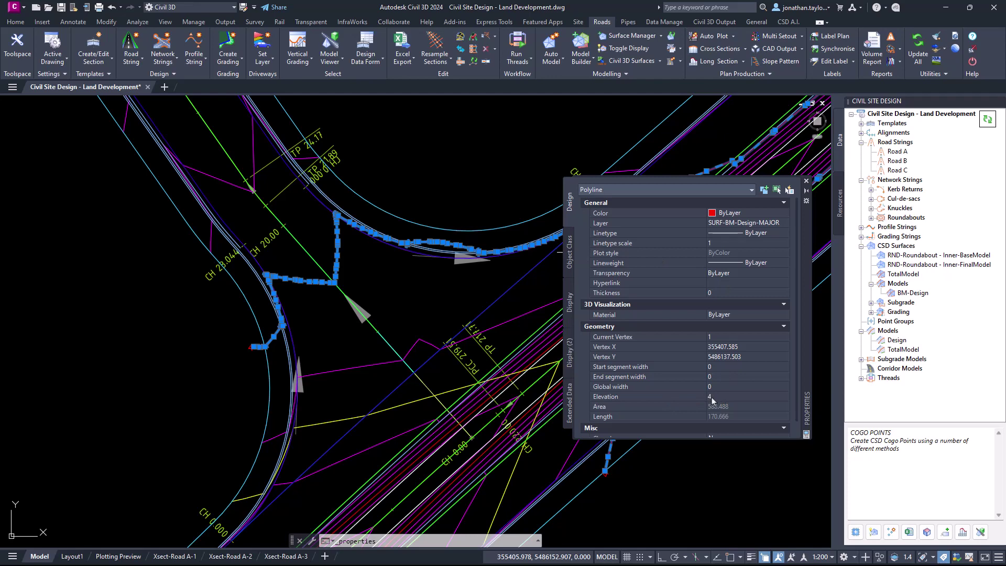
key("Escape")
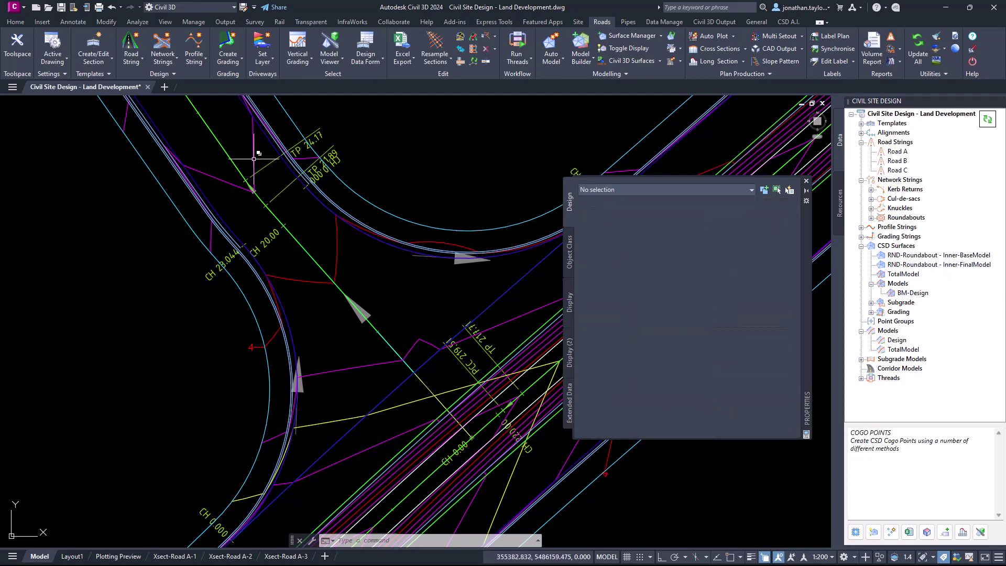
- Inspect the layer and elevation of the magenta minor contour polyline on the side road above the junction
left_click(253, 159)
left_click(299, 198)
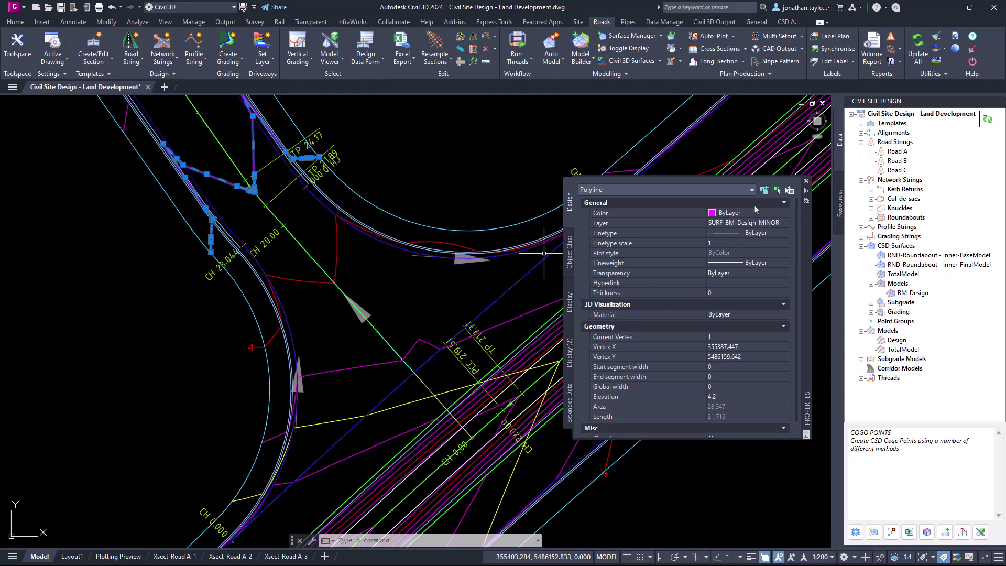
left_click(806, 181)
key("Escape")
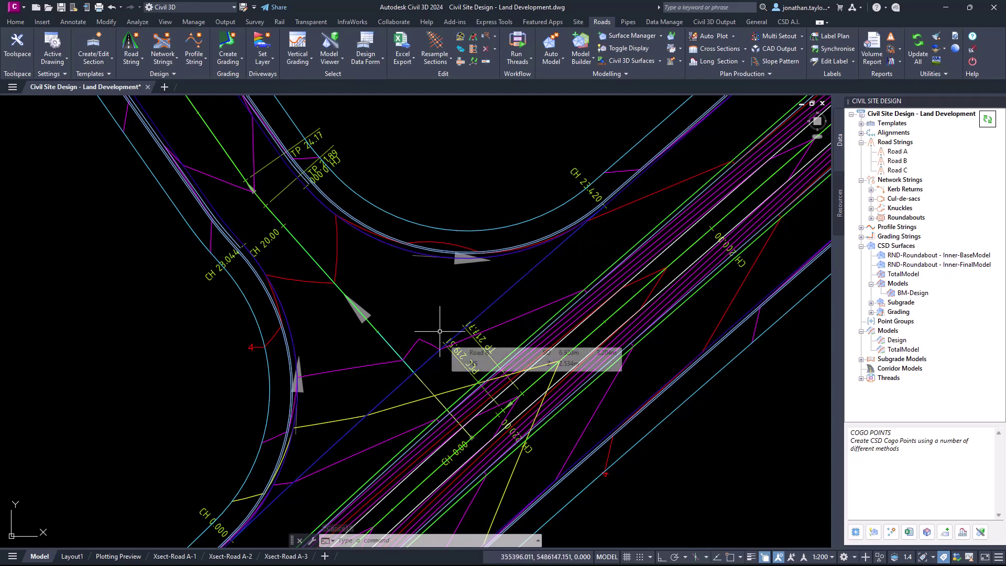
- Inspect the properties of the cyan 2D model polyline around the upper kerb return, checking its layer and elevation
left_click(376, 205)
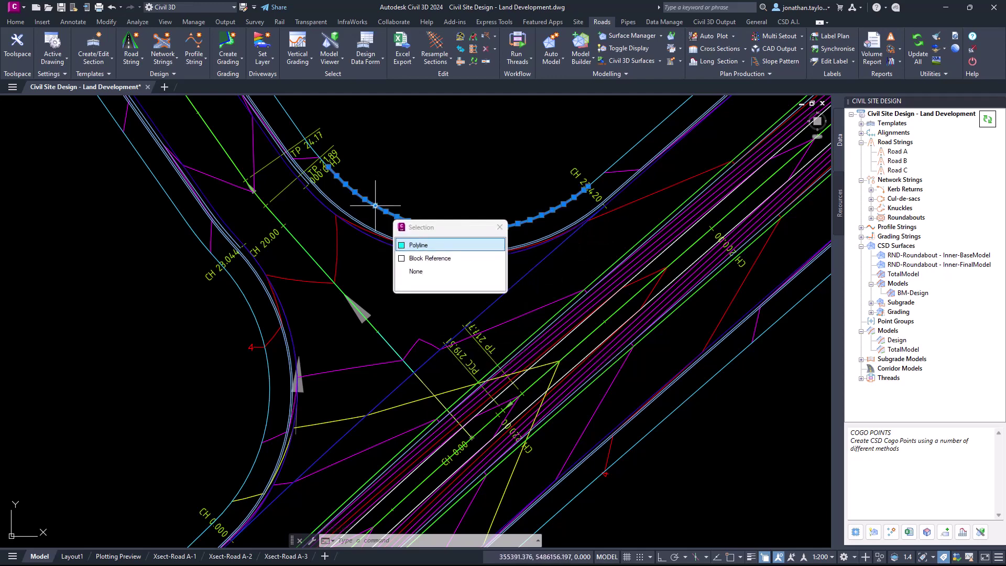
left_click(429, 240)
right_click(436, 217)
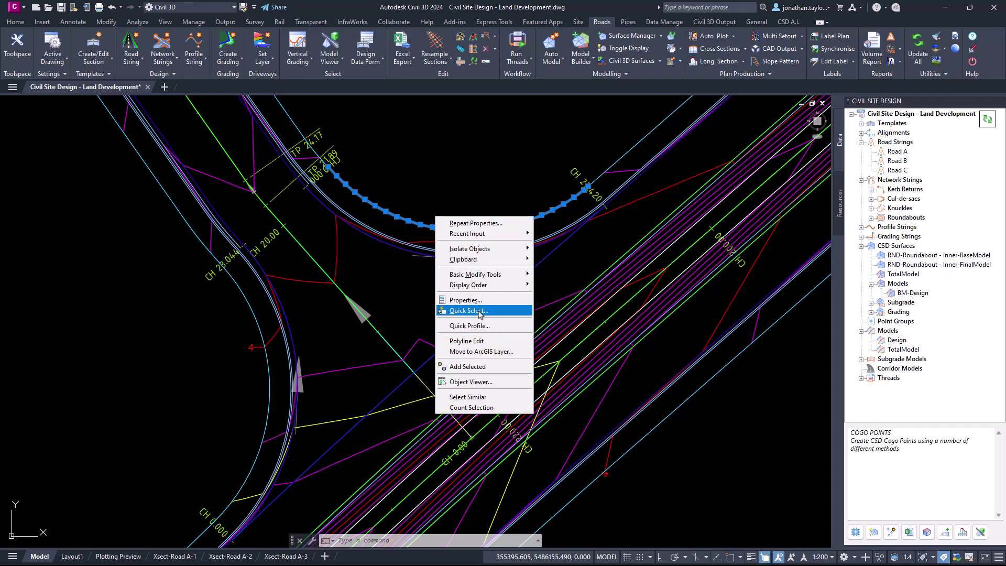
left_click(465, 300)
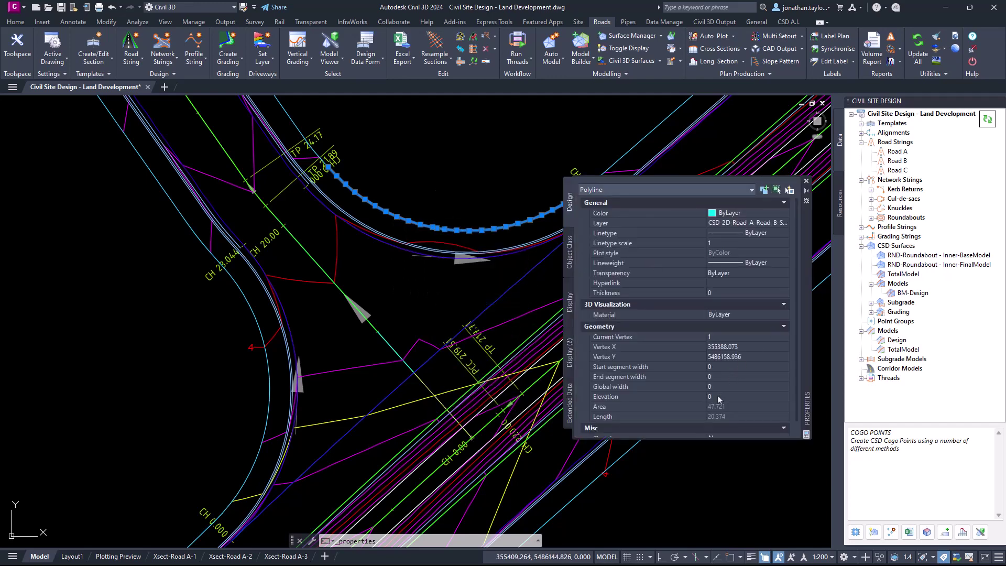
scroll(396, 304, "down", 3)
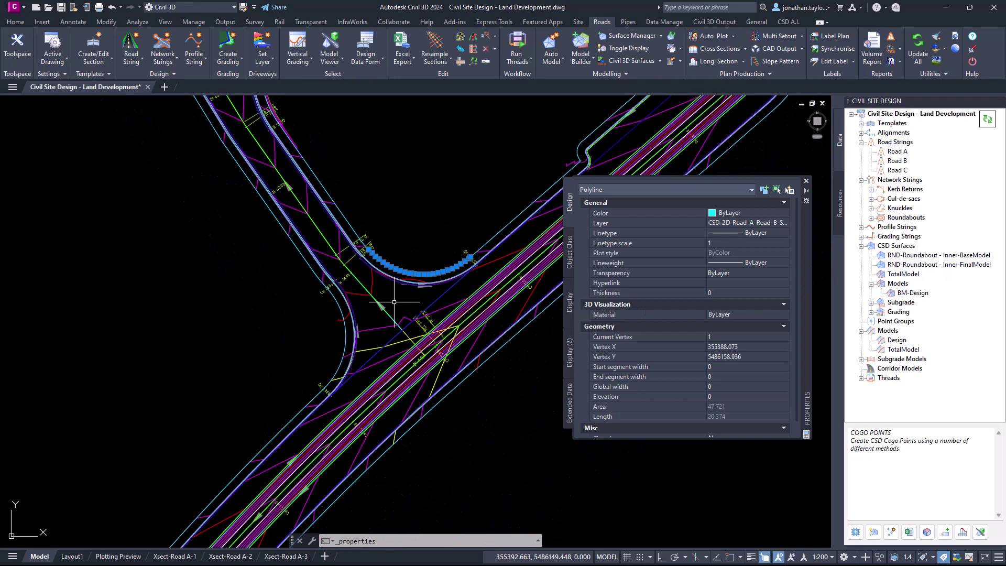
left_click(807, 181)
key("Escape")
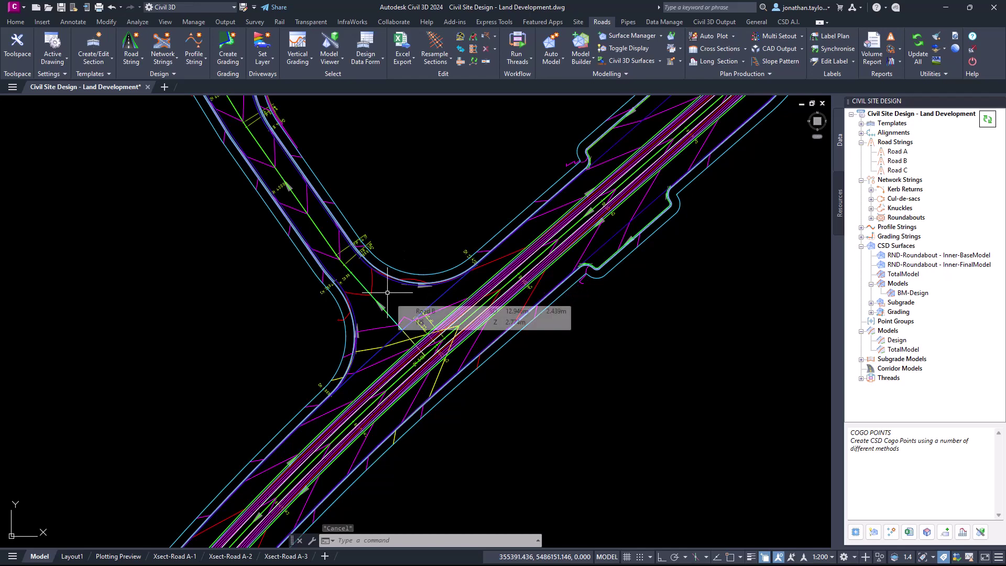
- Clean up the CAD Output model 2D and 3D lines, surface triangles and surface contours, with strings redrawn
mouse_move(390, 294)
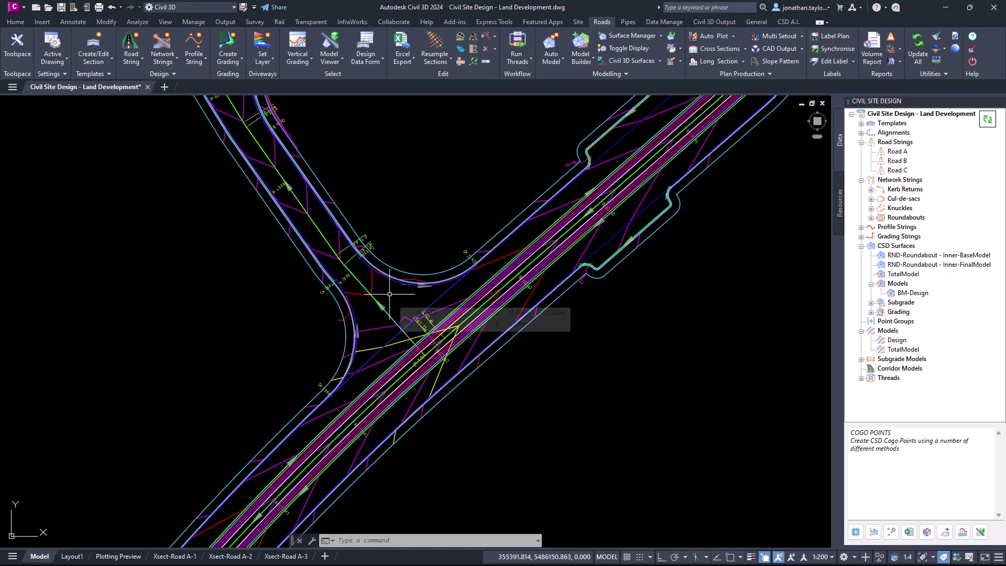
left_click(927, 532)
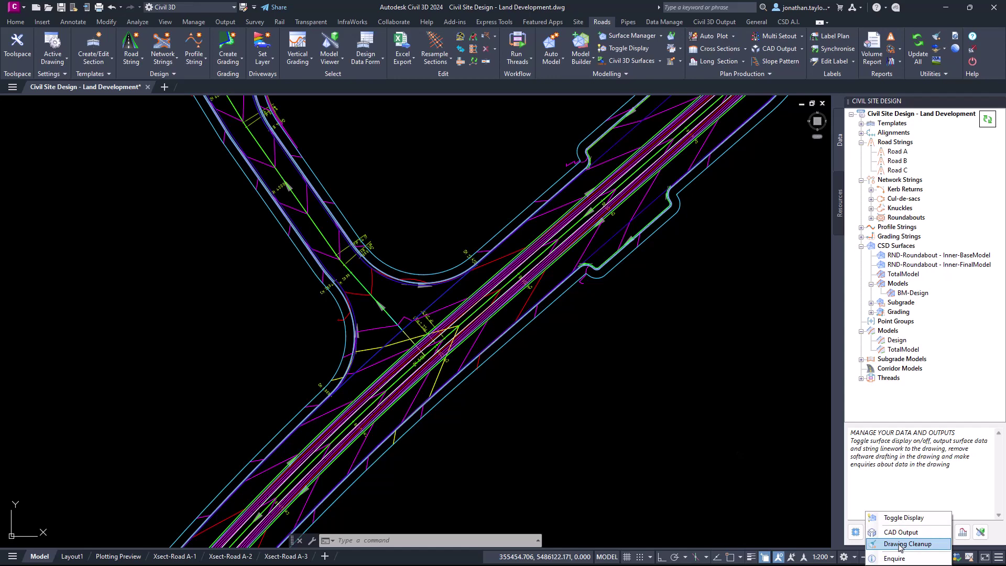
left_click(899, 544)
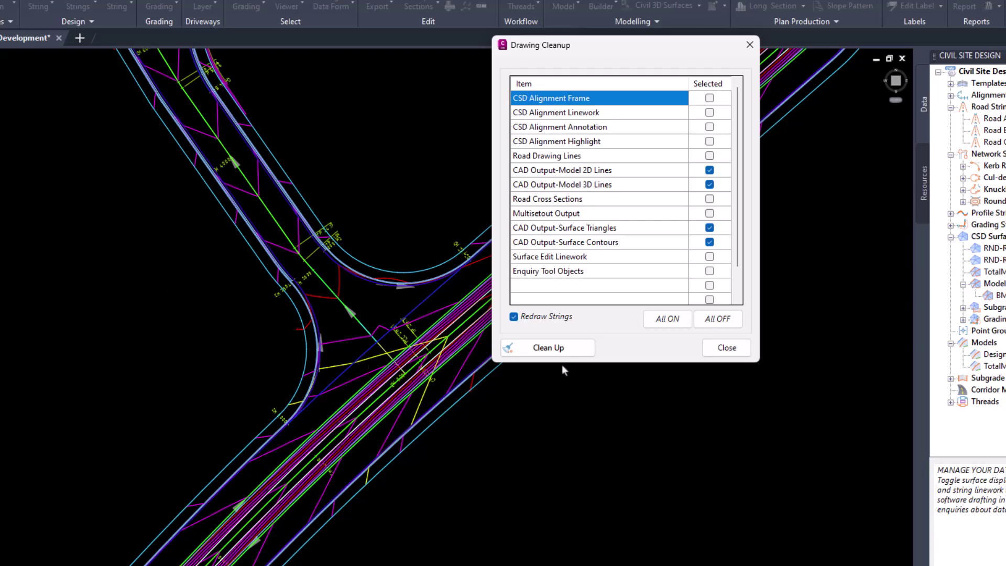
left_click(546, 348)
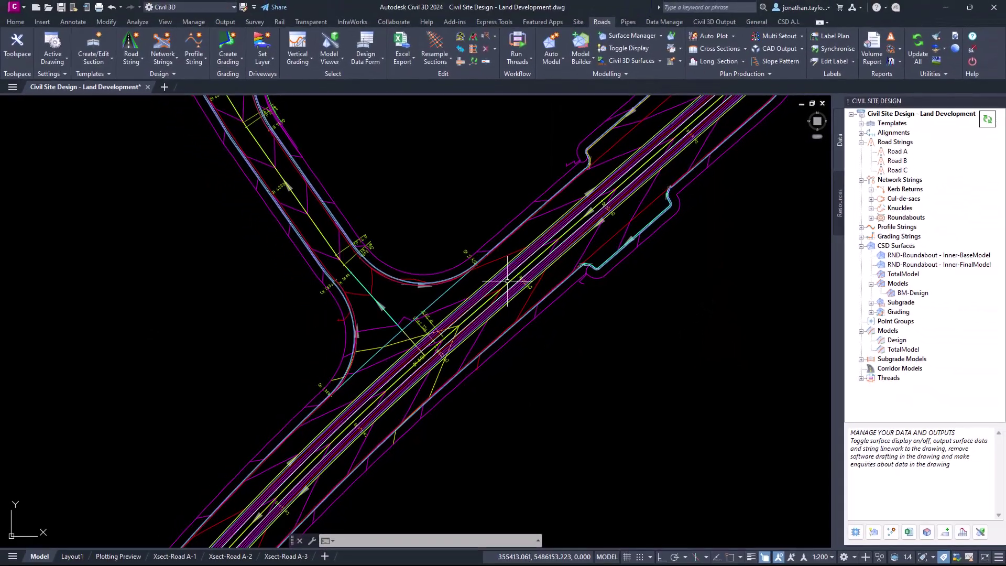
- Turn on the triangle display for the BM-Design surface
mouse_move(387, 220)
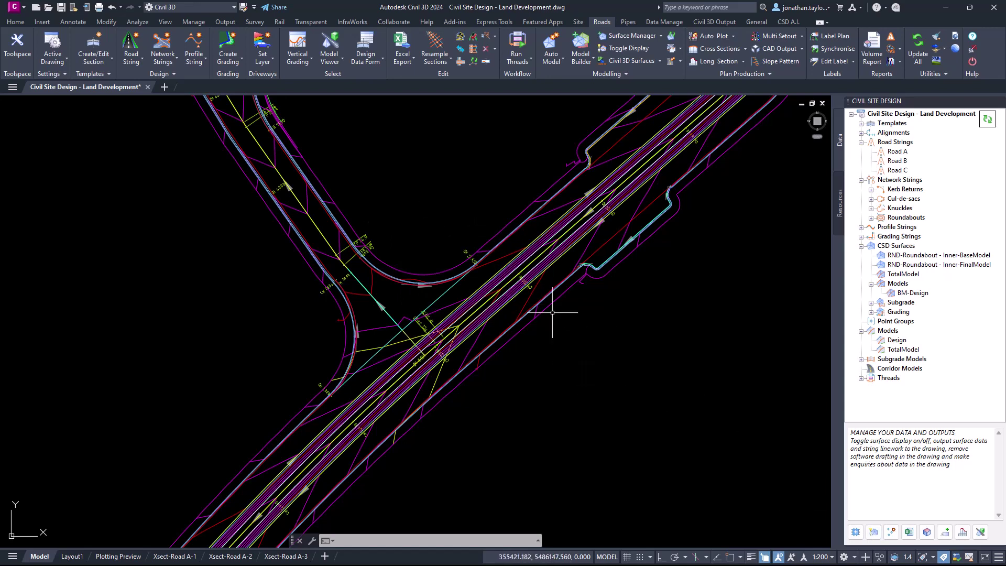
right_click(904, 295)
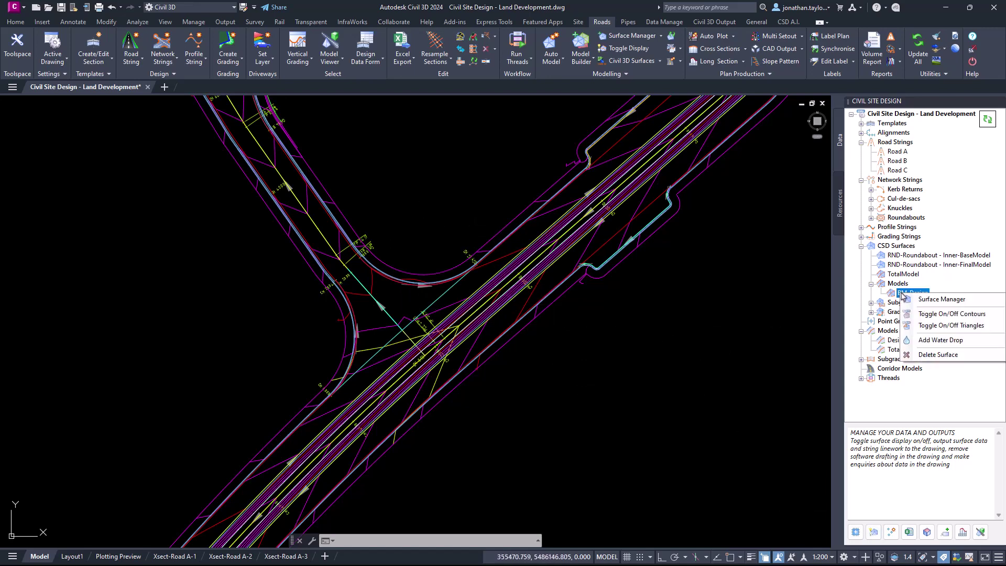
left_click(942, 326)
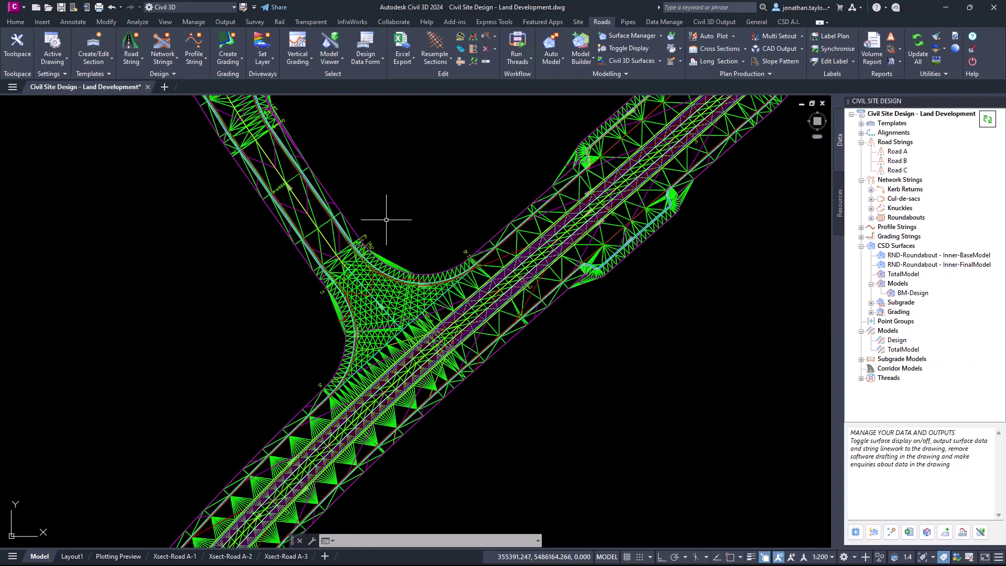
scroll(603, 251, "down", 2)
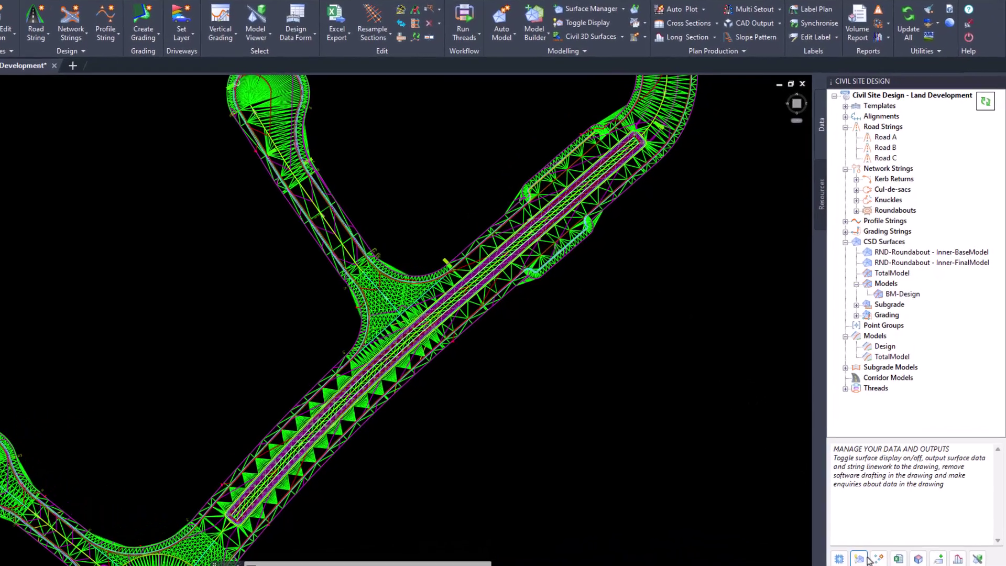
- Output currently displayed surfaces as triangles and currently displayed models as 3D polylines, including the surfaces as Land XML
left_click(886, 533)
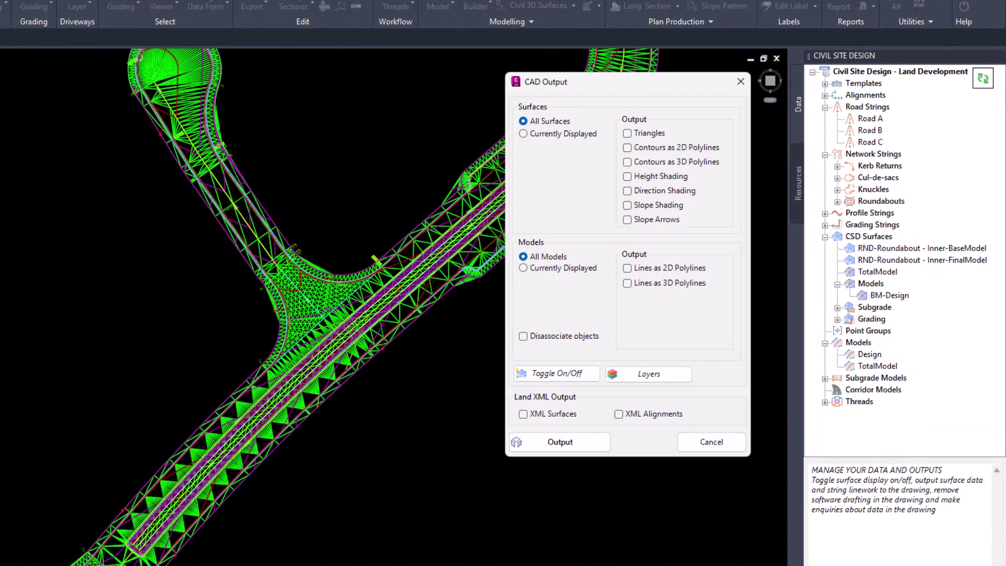
left_click(524, 134)
left_click(627, 133)
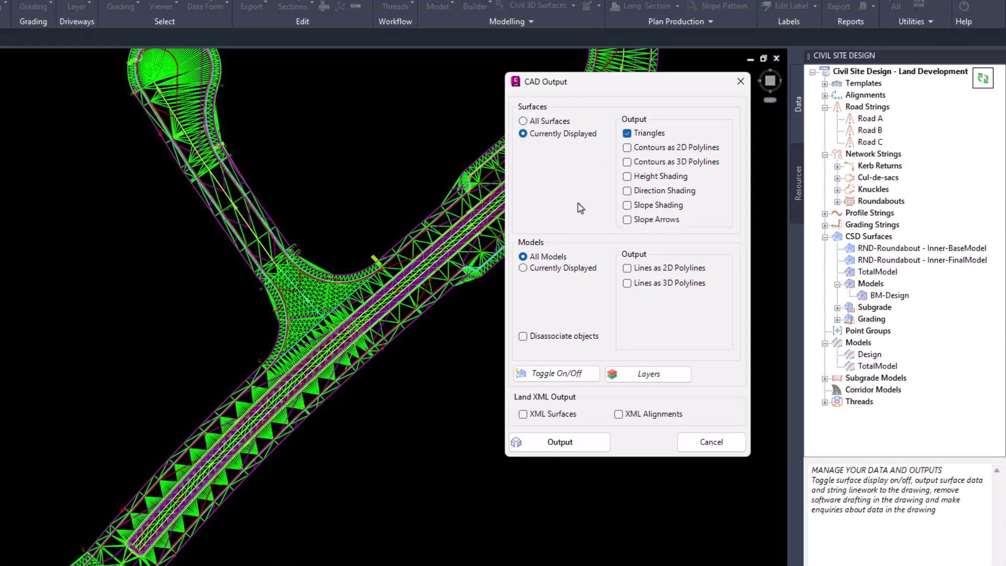
left_click(524, 268)
left_click(628, 283)
left_click(523, 414)
left_click(555, 445)
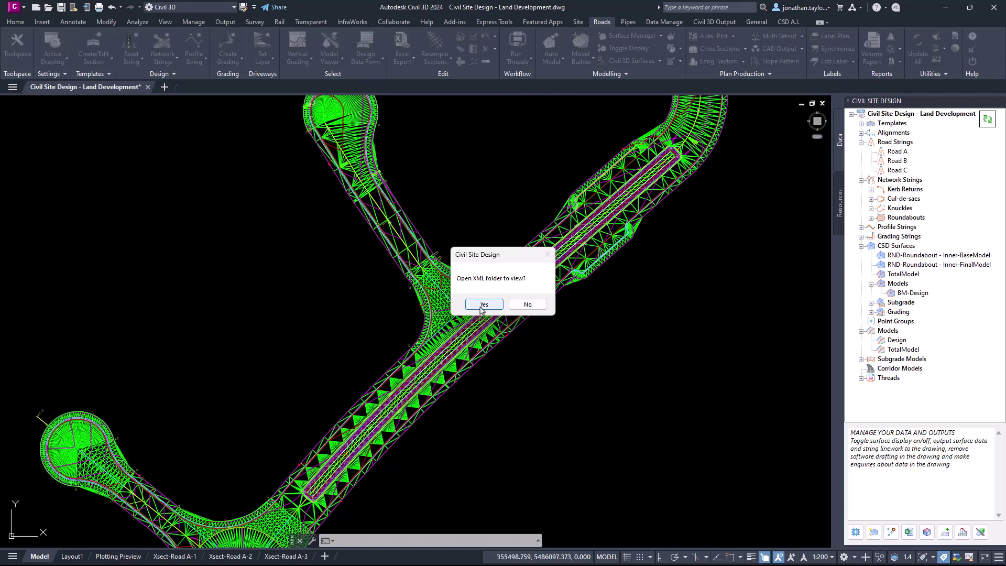
- Open the XML output folder to view the exported surface file, and close it again
left_click(482, 305)
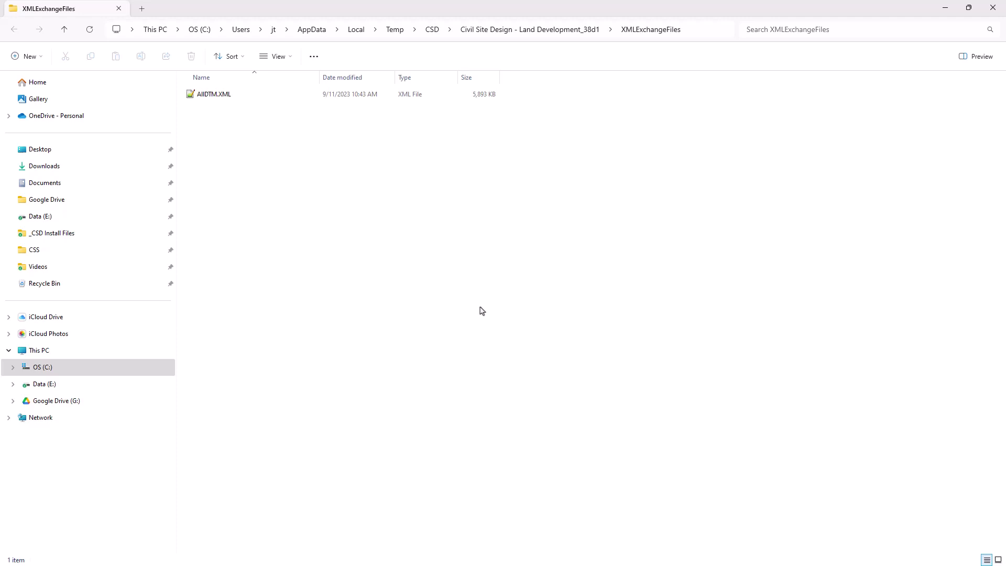
left_click(996, 6)
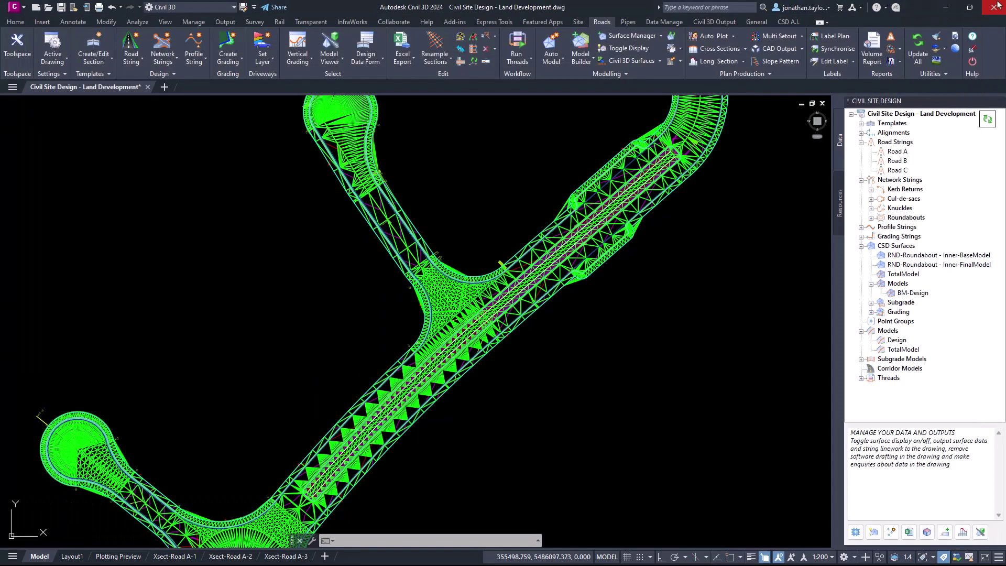
- Examine the output surface triangles by picking a 3D face on the side road near CH 40.00
mouse_move(537, 169)
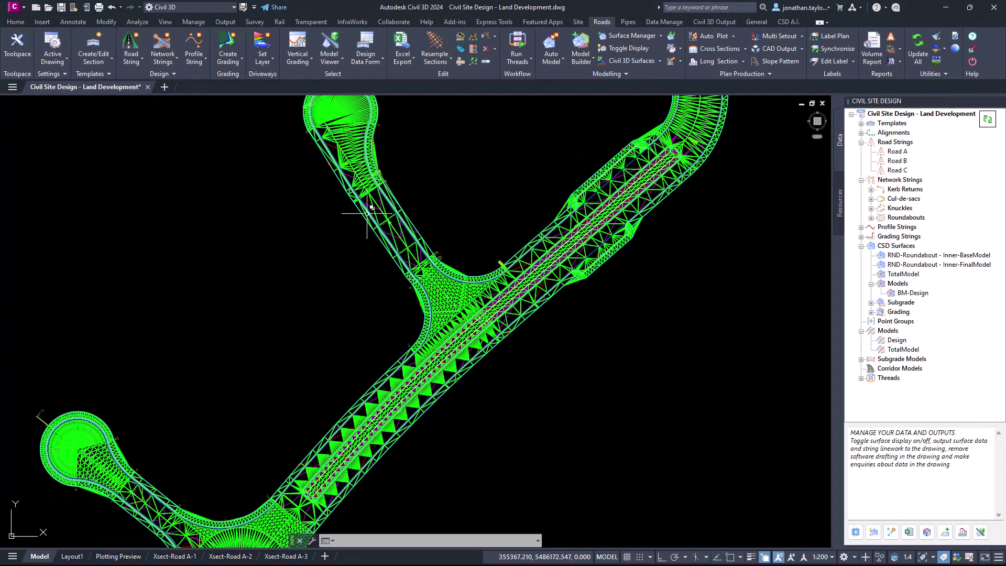
scroll(374, 209, "up", 2)
scroll(380, 225, "up", 3)
left_click(389, 233)
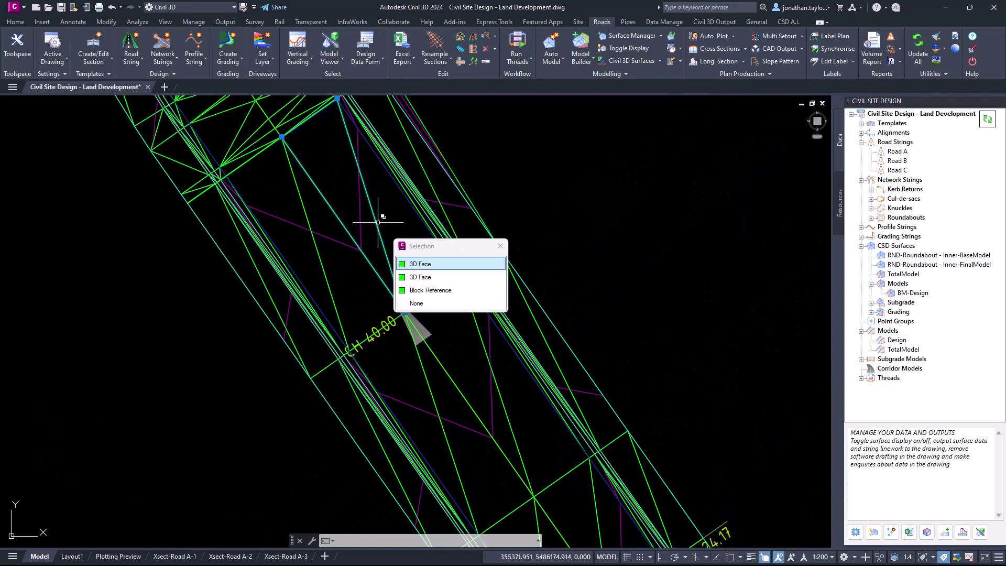
key("Escape")
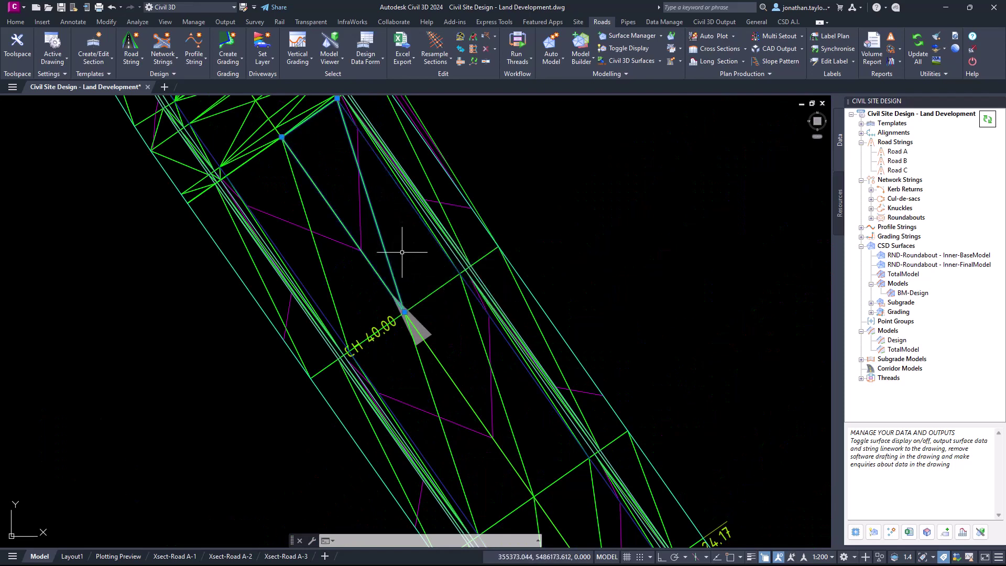
- Inspect the properties of the output 3D polyline along the side road's edge near CH 40.00, and clear the selection
left_click(409, 202)
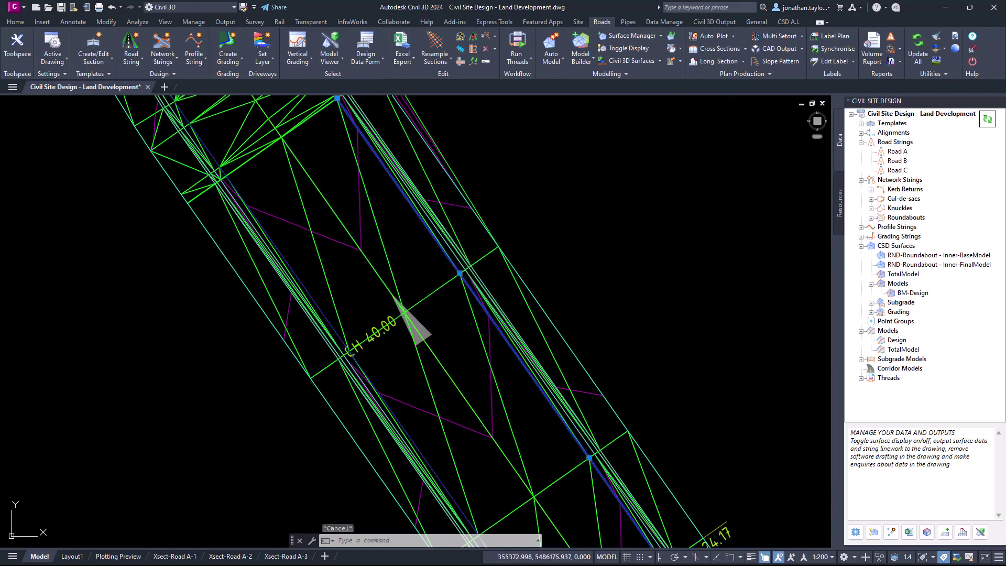
right_click(402, 201)
left_click(437, 285)
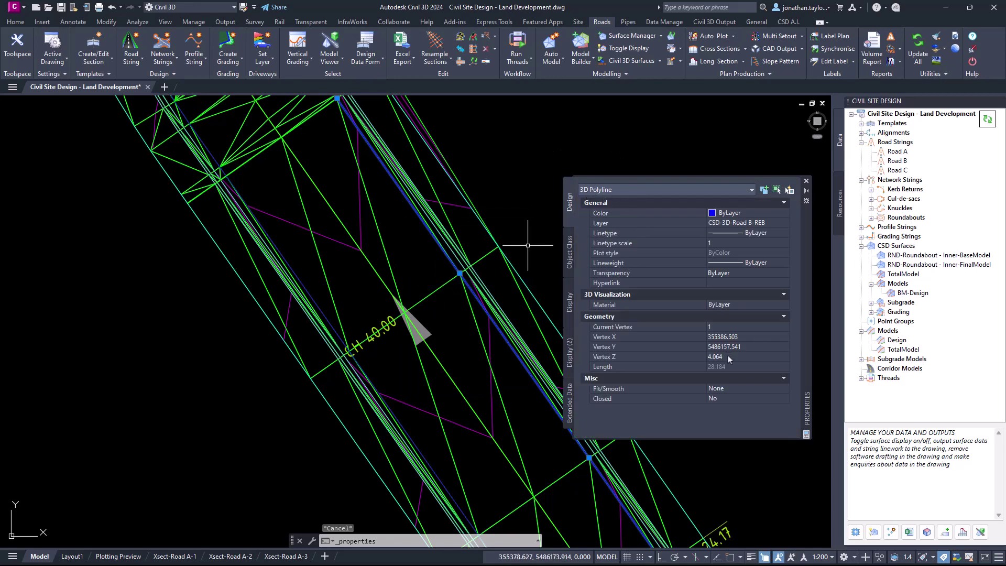
left_click(806, 181)
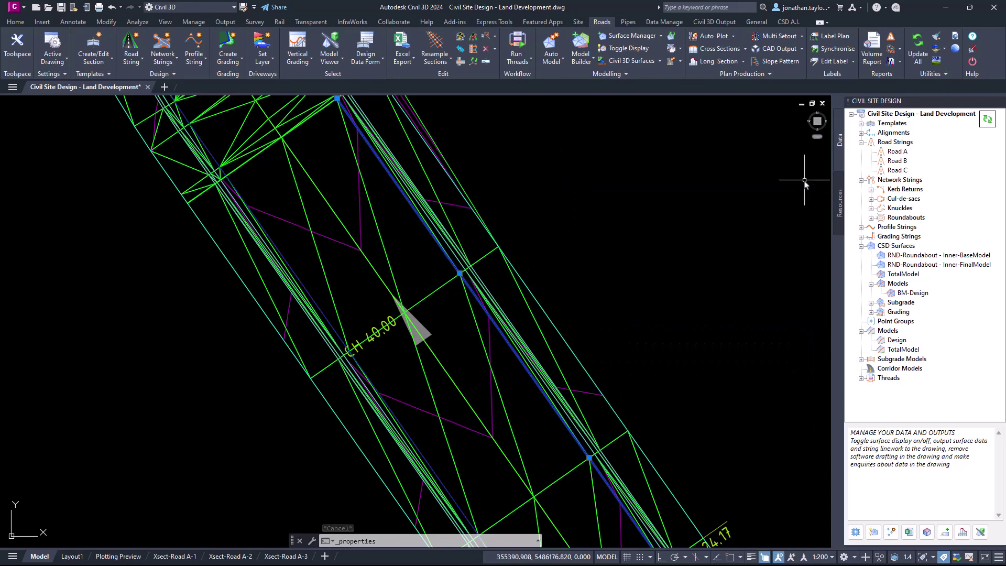
scroll(540, 226, "down", 3)
middle_click_drag(611, 249, 463, 209)
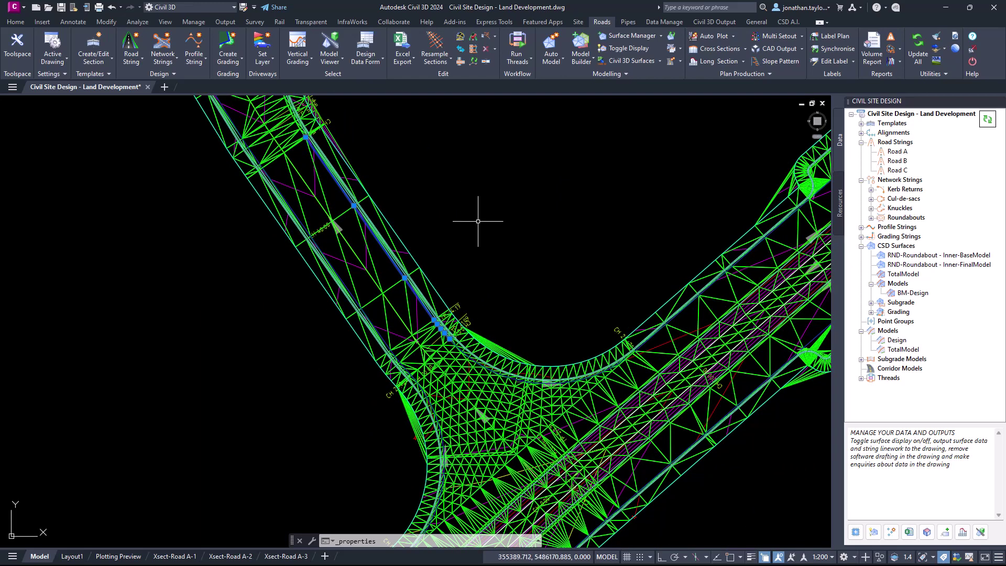
key("Escape")
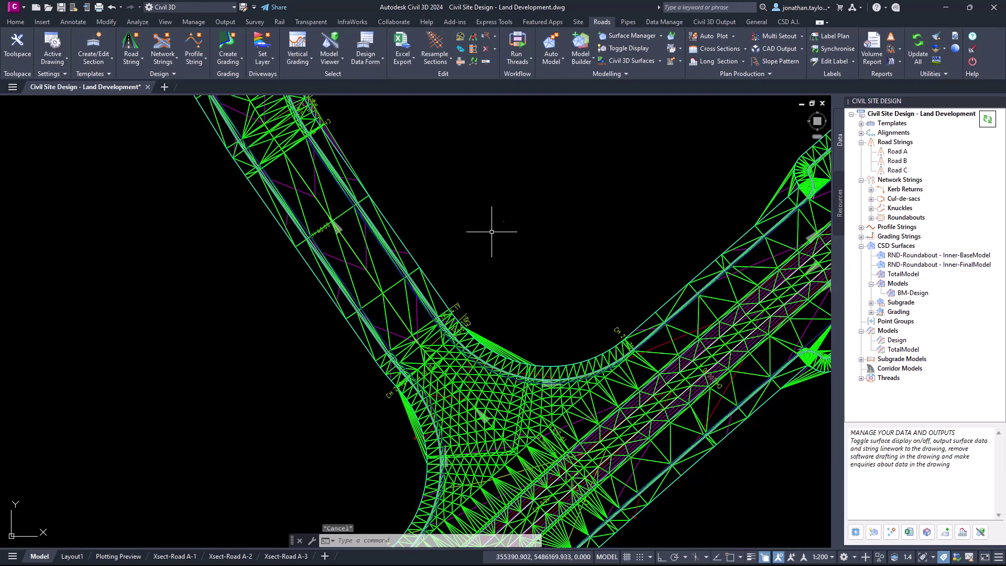
- Open the Drawing Cleanup tool for the output model linework and surface triangles
left_click(873, 532)
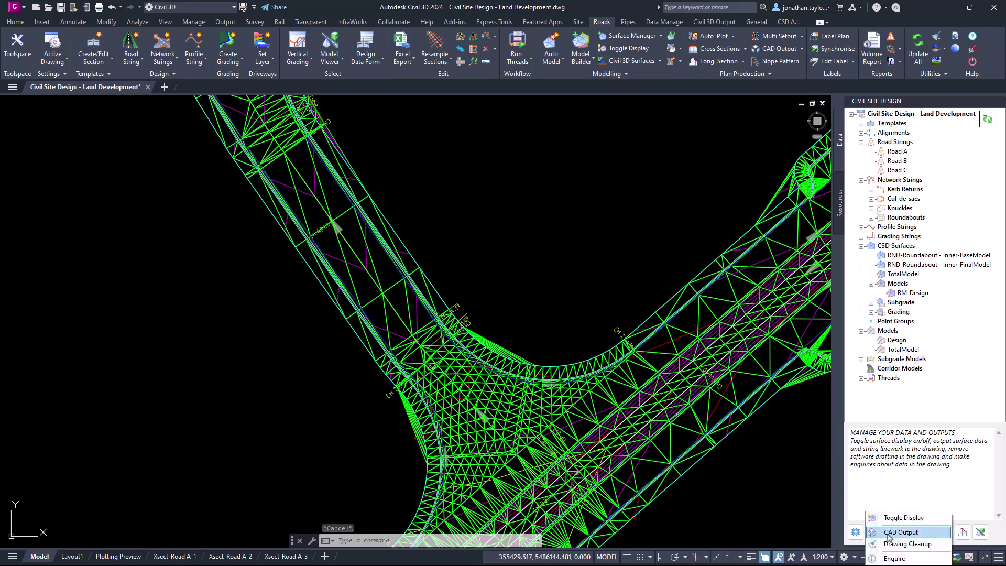
left_click(905, 544)
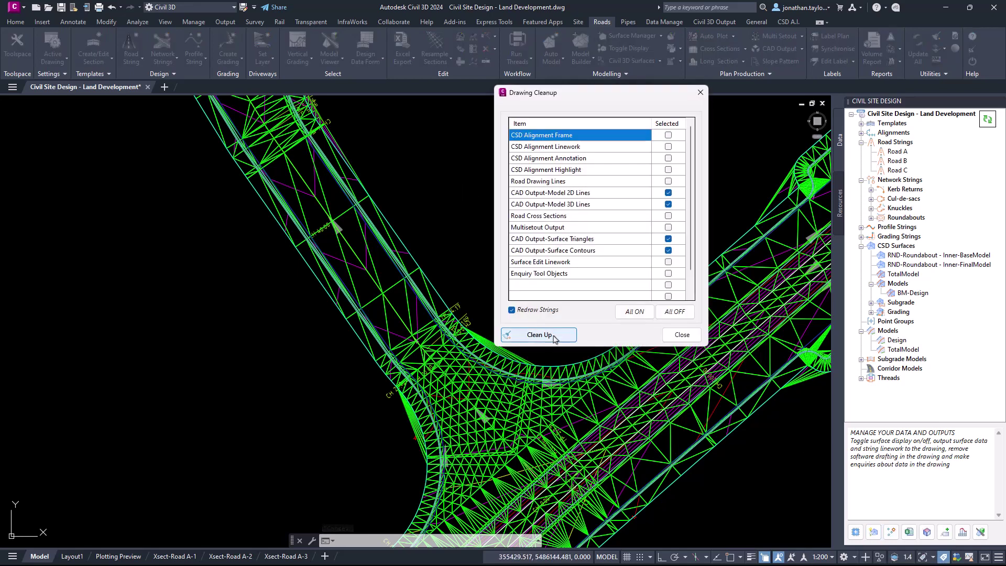